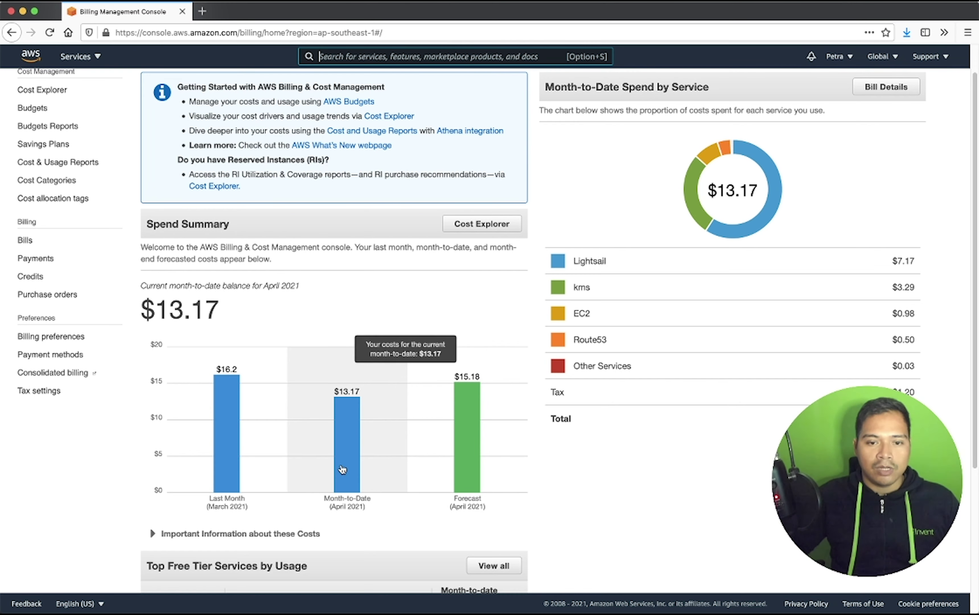
pyautogui.scroll(-2, 342, 470)
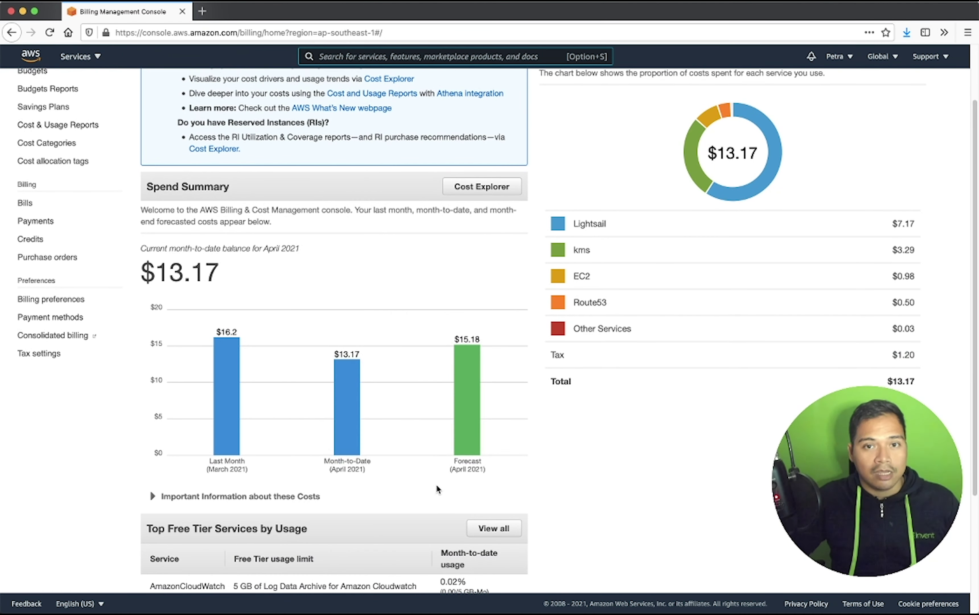
pyautogui.moveTo(415, 431)
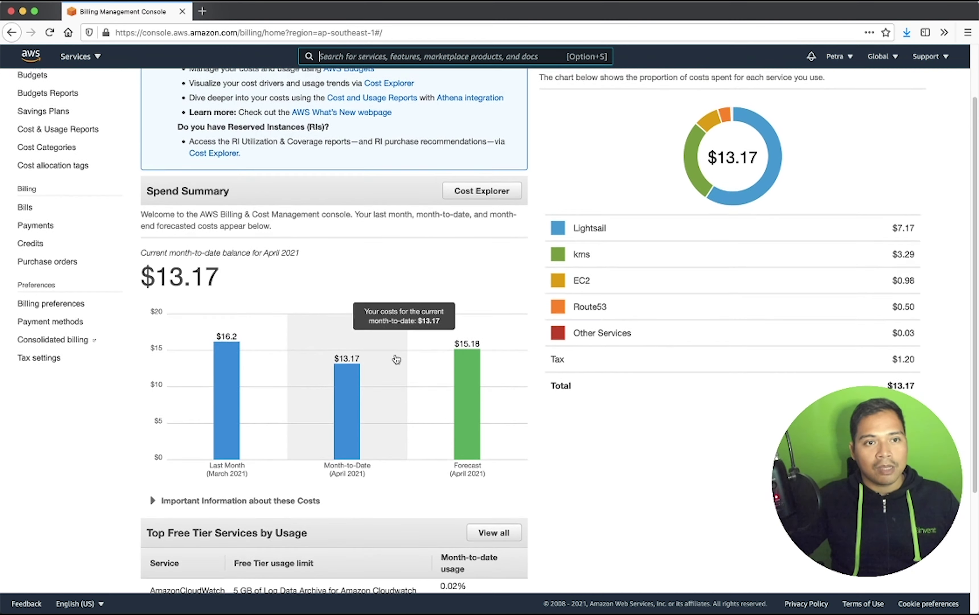
pyautogui.scroll(3, 316, 262)
# - Start a new budget, preview the Usage, Reservation and Savings Plans types, then choose Cost budget
pyautogui.click(40, 128)
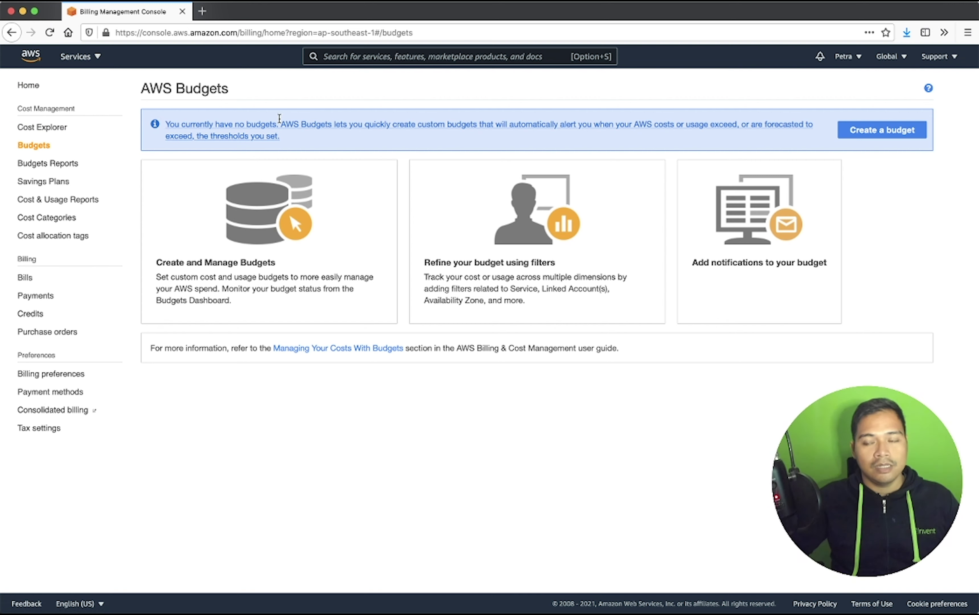
pyautogui.click(881, 130)
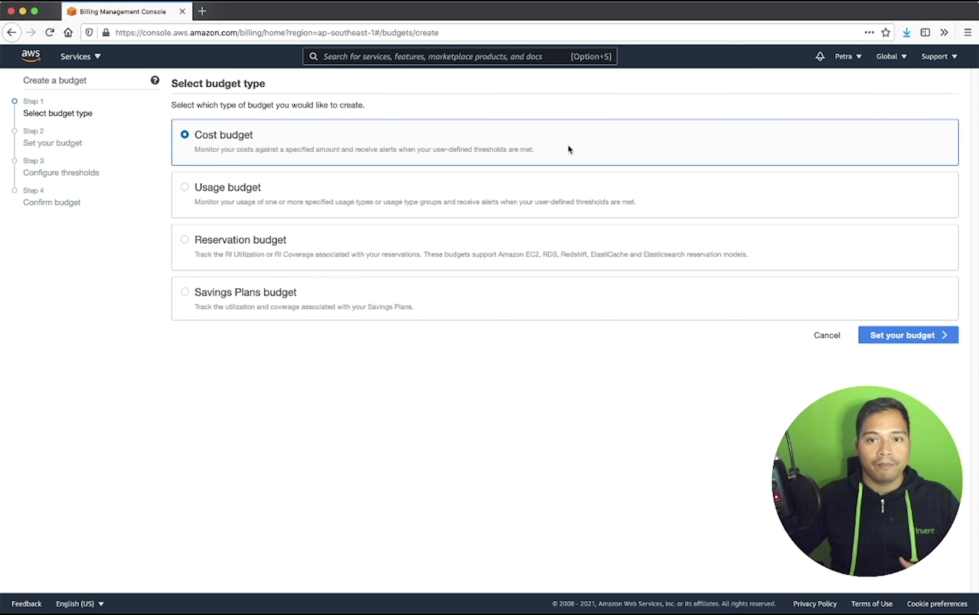
pyautogui.click(588, 191)
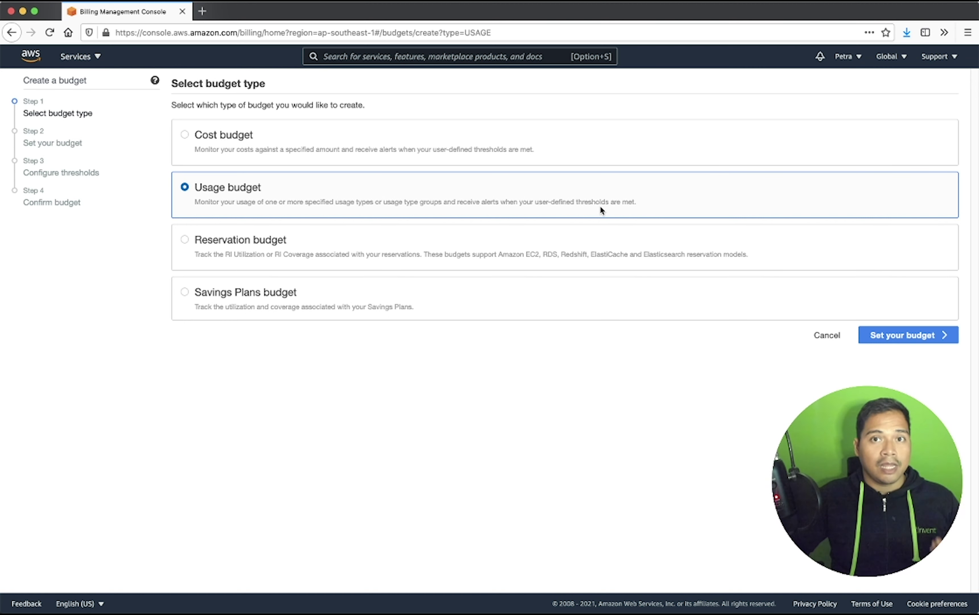
pyautogui.click(330, 238)
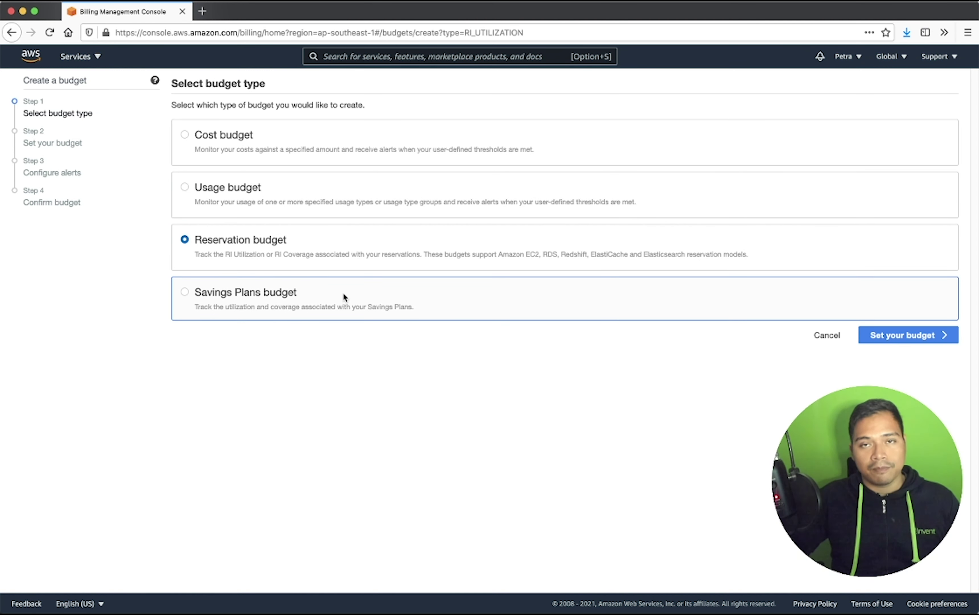
pyautogui.click(343, 292)
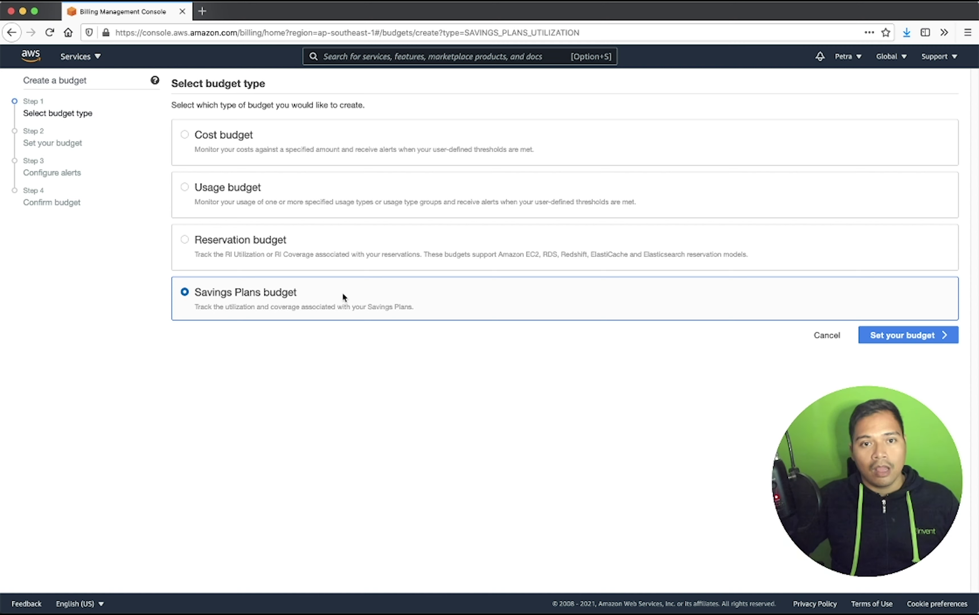
pyautogui.click(398, 128)
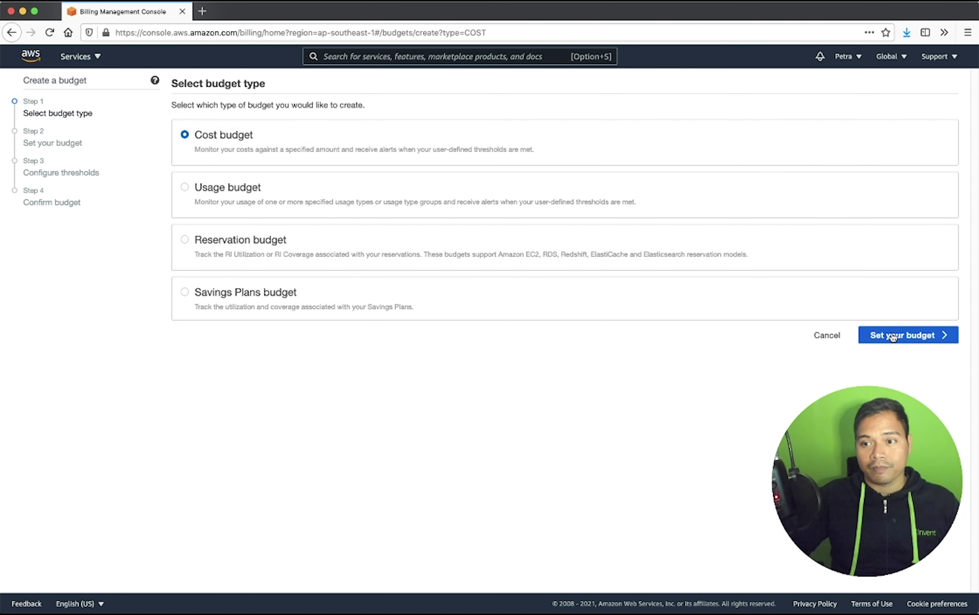
pyautogui.click(905, 341)
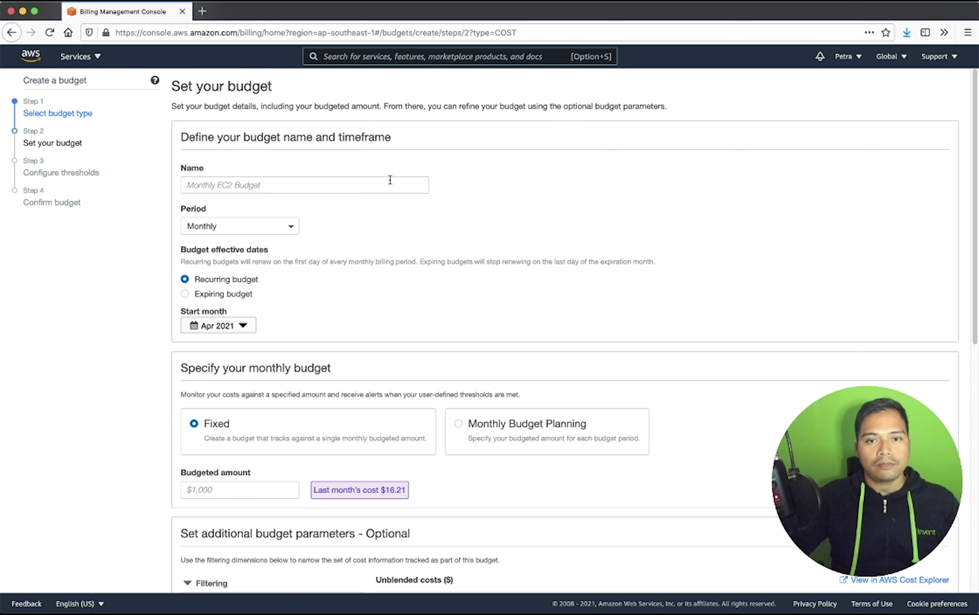
# - Name the budget 'Monthly Budget'
pyautogui.click(382, 181)
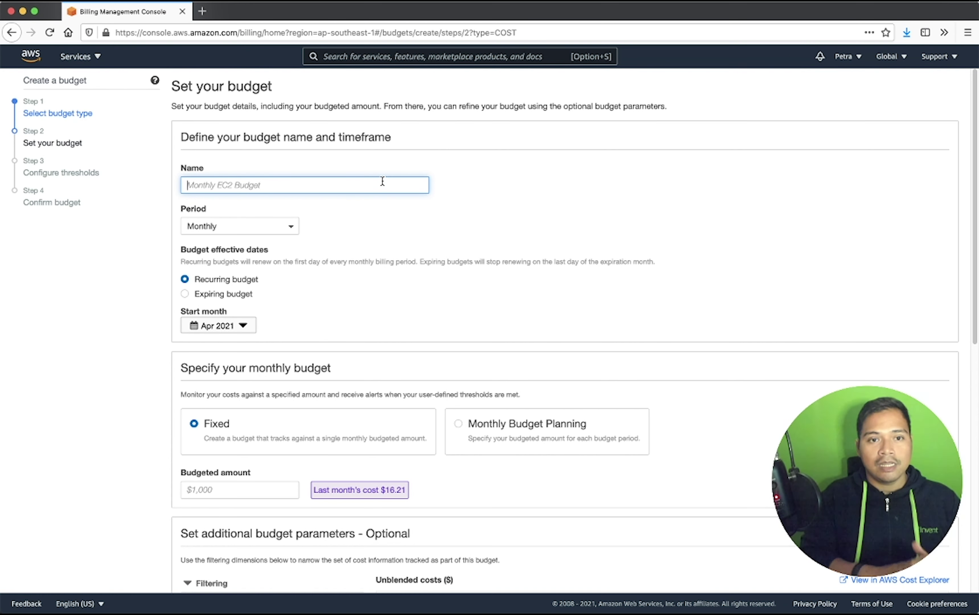
pyautogui.write('Monthly Budget')
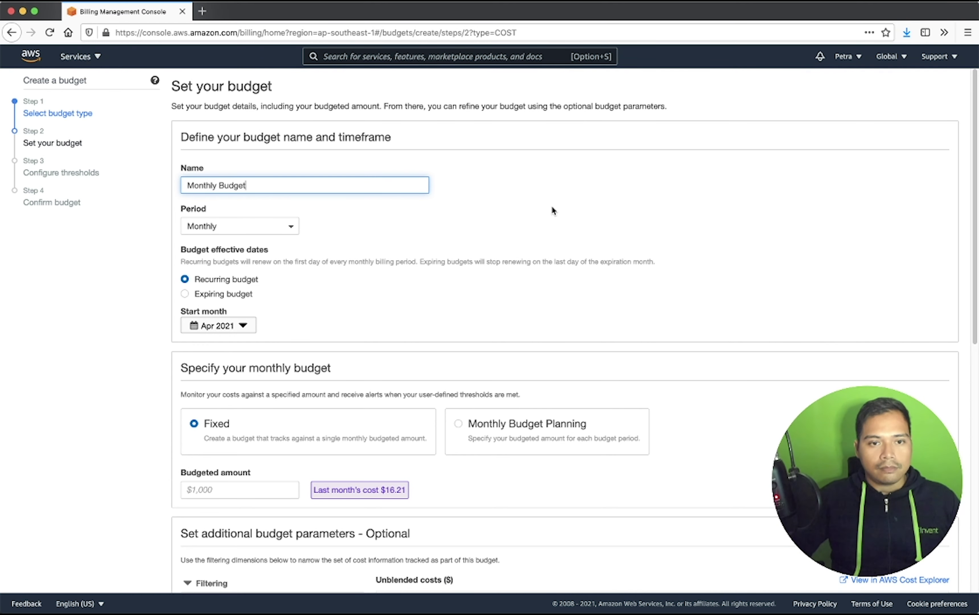
pyautogui.scroll(-1, 504, 203)
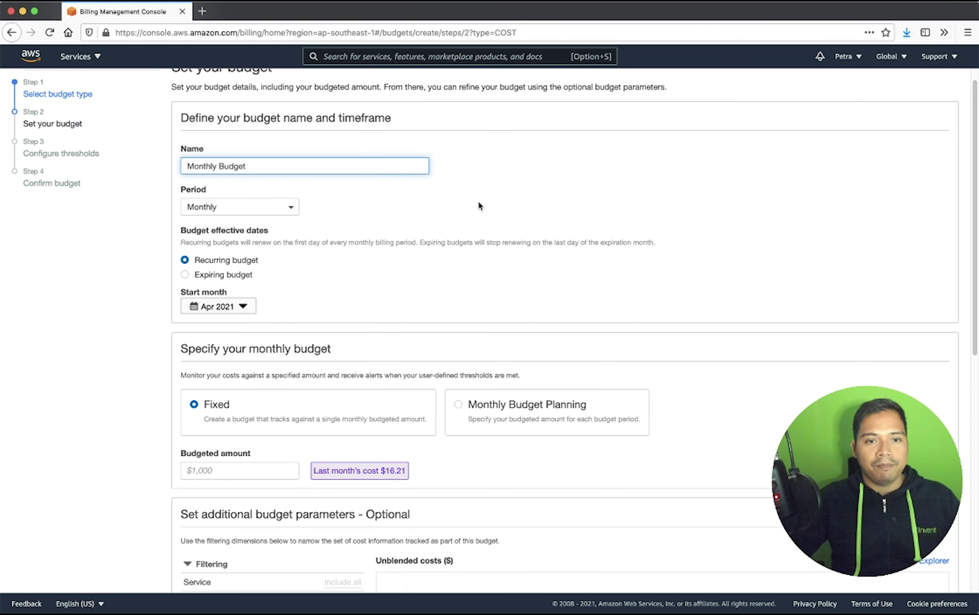
# - Keep the period Monthly and recurring, and choose Monthly Budget Planning
pyautogui.click(290, 207)
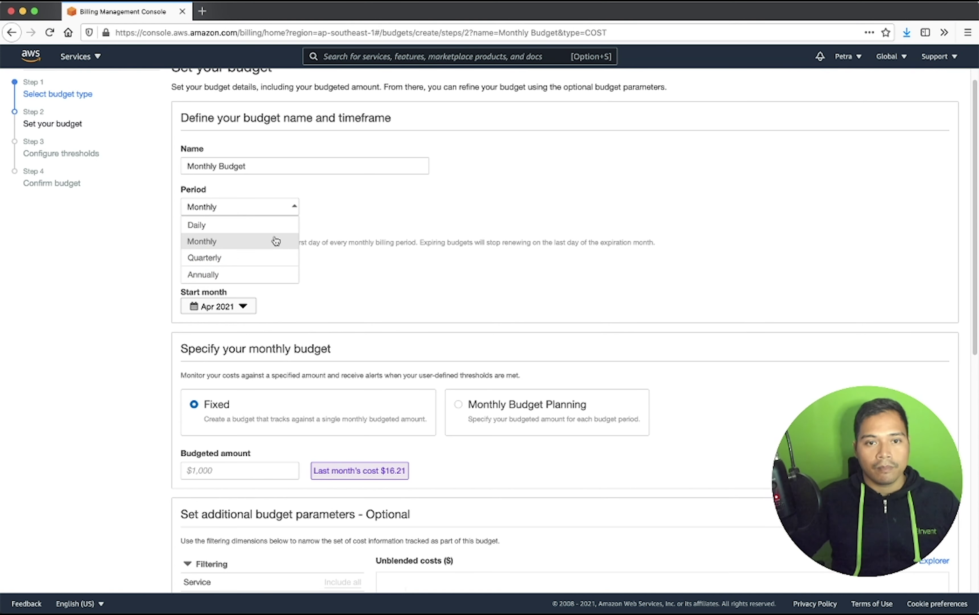
pyautogui.click(276, 241)
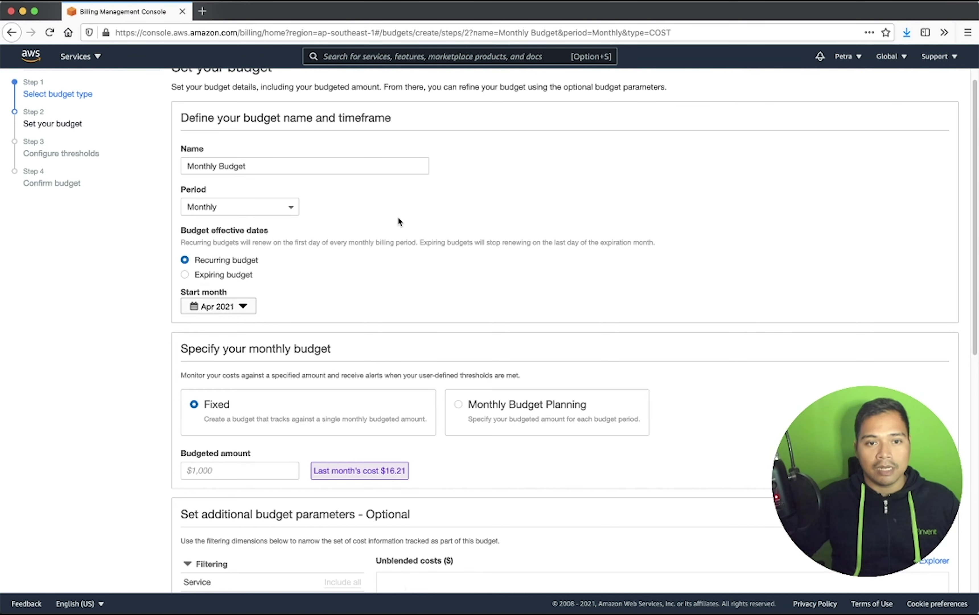
pyautogui.scroll(-2, 398, 217)
pyautogui.scroll(-1, 398, 222)
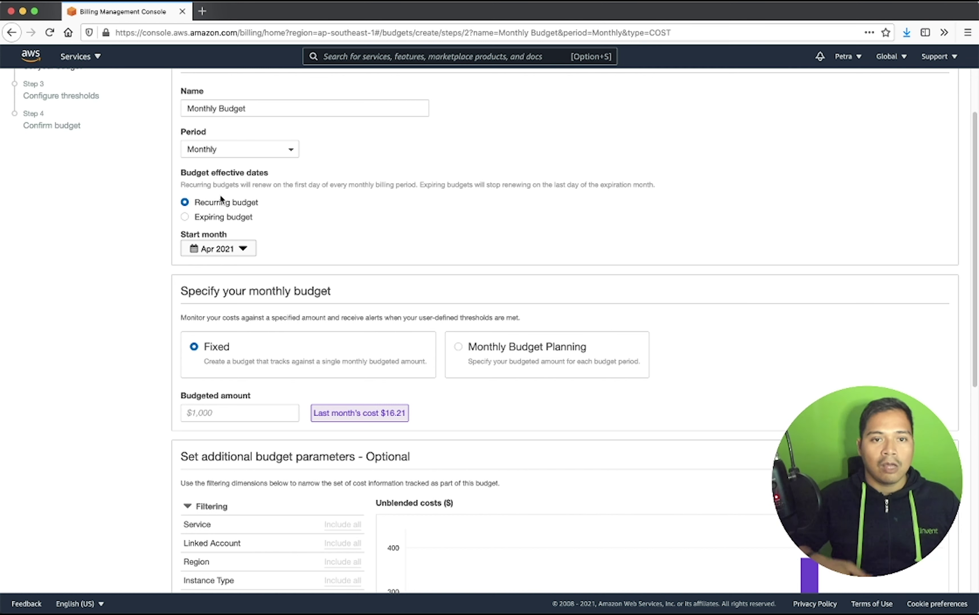
pyautogui.scroll(-1, 407, 225)
pyautogui.scroll(-3, 405, 225)
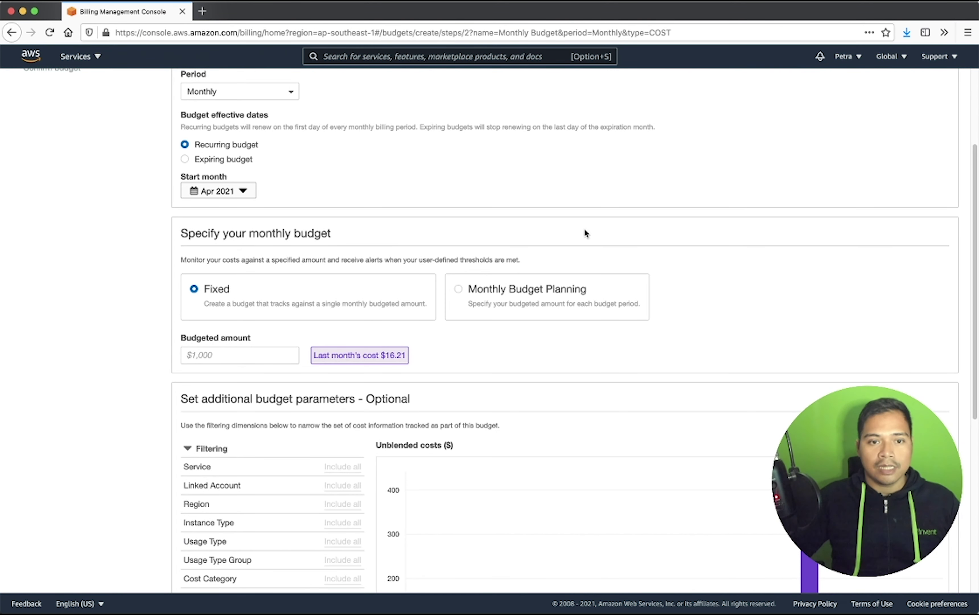
pyautogui.scroll(-4, 584, 228)
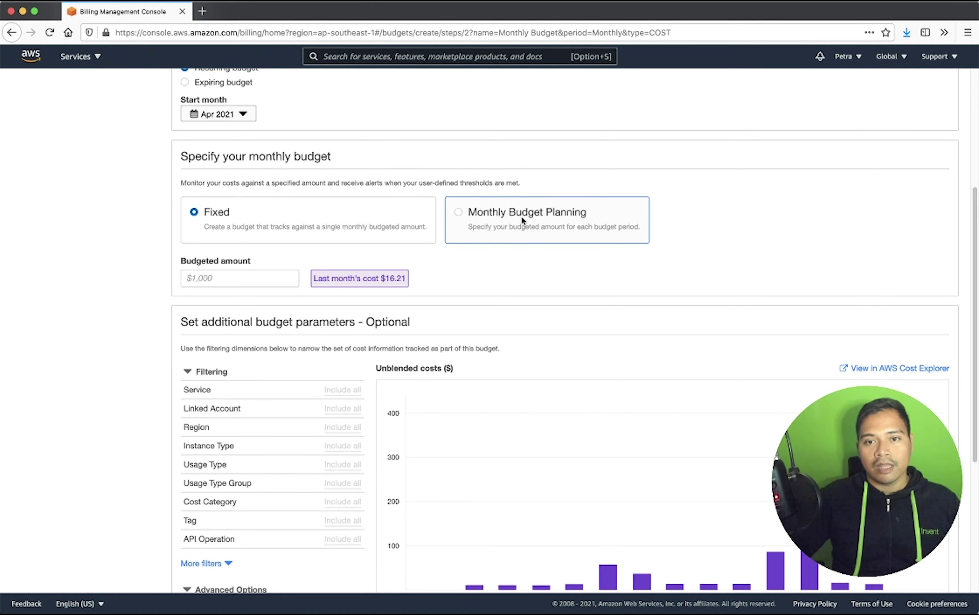
pyautogui.click(536, 218)
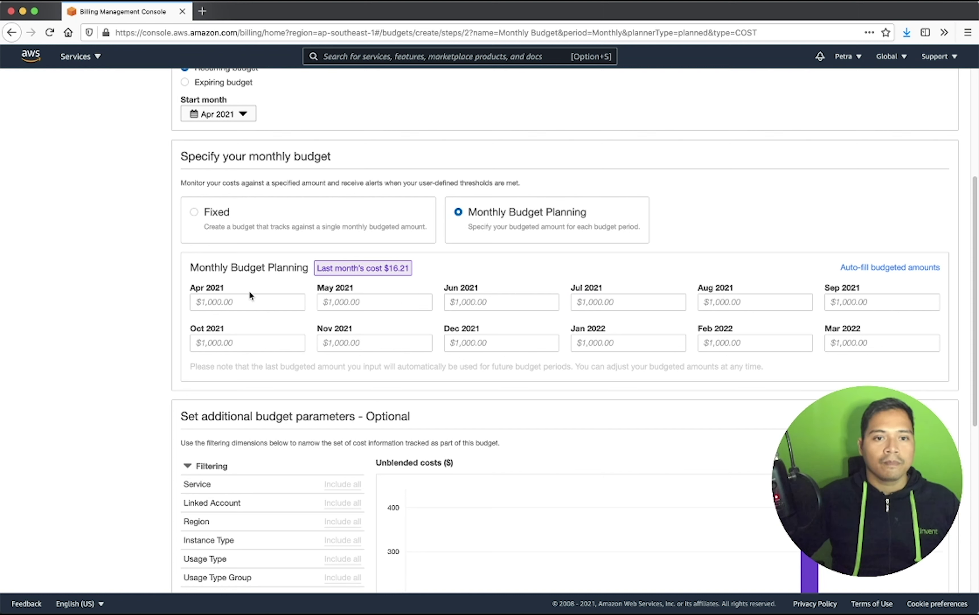
# - Focus the Apr 2021 and May 2021 amount fields in the monthly planning grid
pyautogui.click(249, 301)
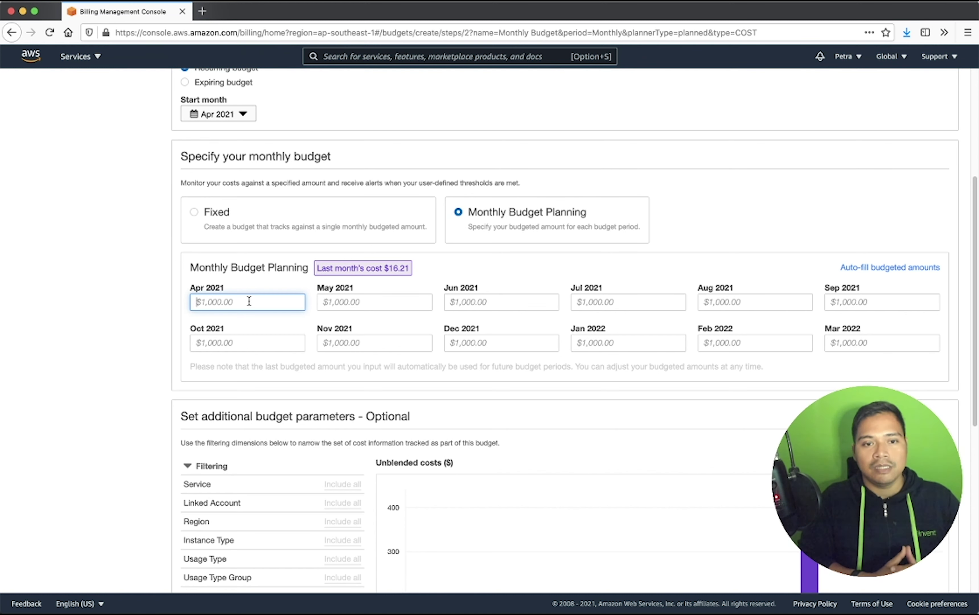
pyautogui.click(411, 301)
pyautogui.click(259, 300)
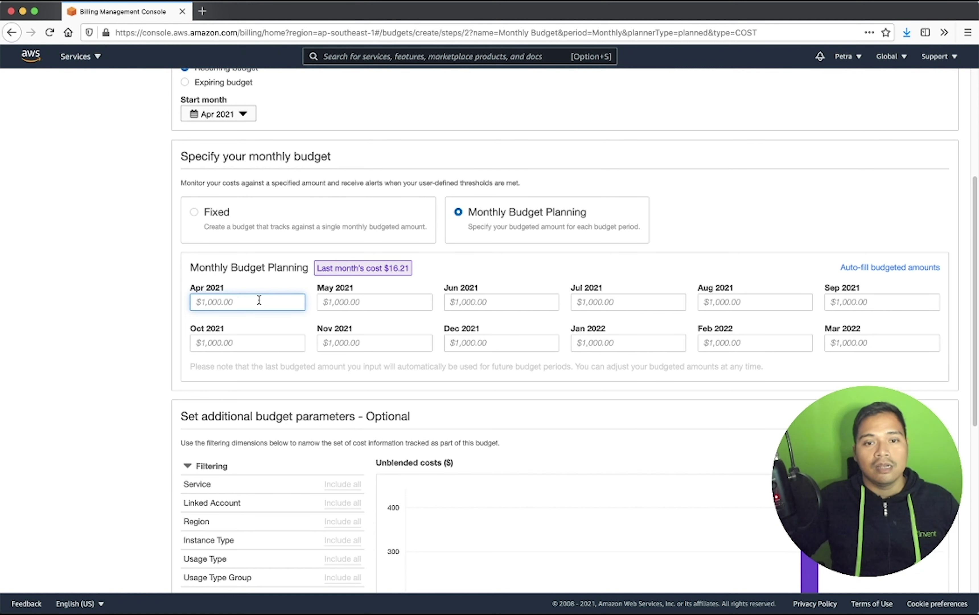
pyautogui.click(373, 301)
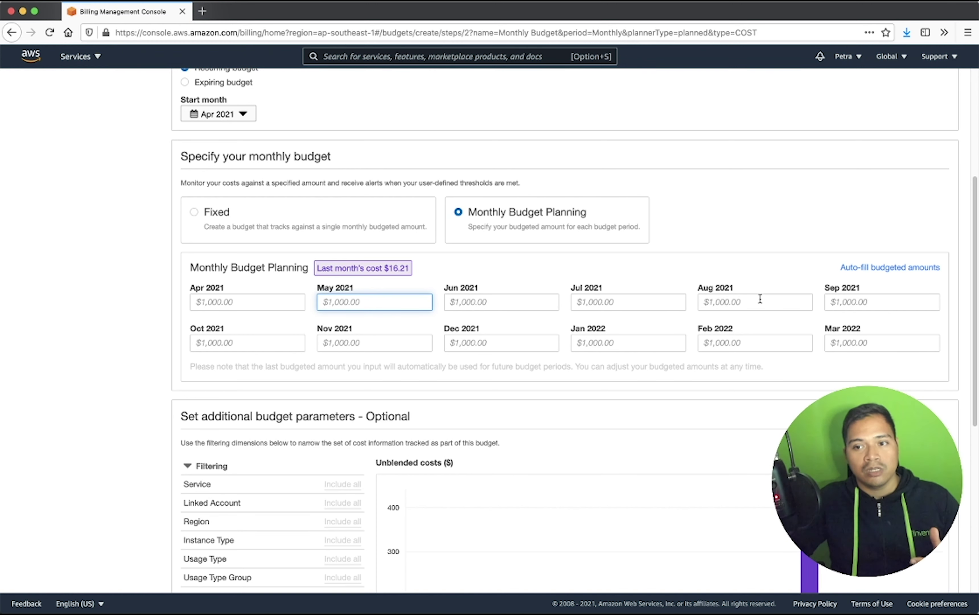
pyautogui.click(328, 231)
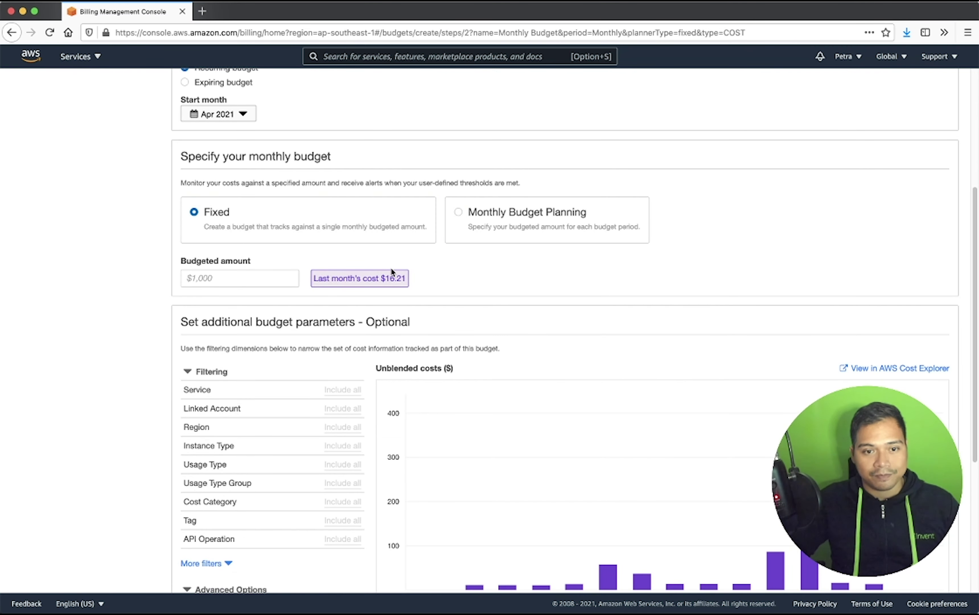
pyautogui.scroll(-1, 391, 271)
pyautogui.scroll(-3, 390, 268)
pyautogui.click(271, 217)
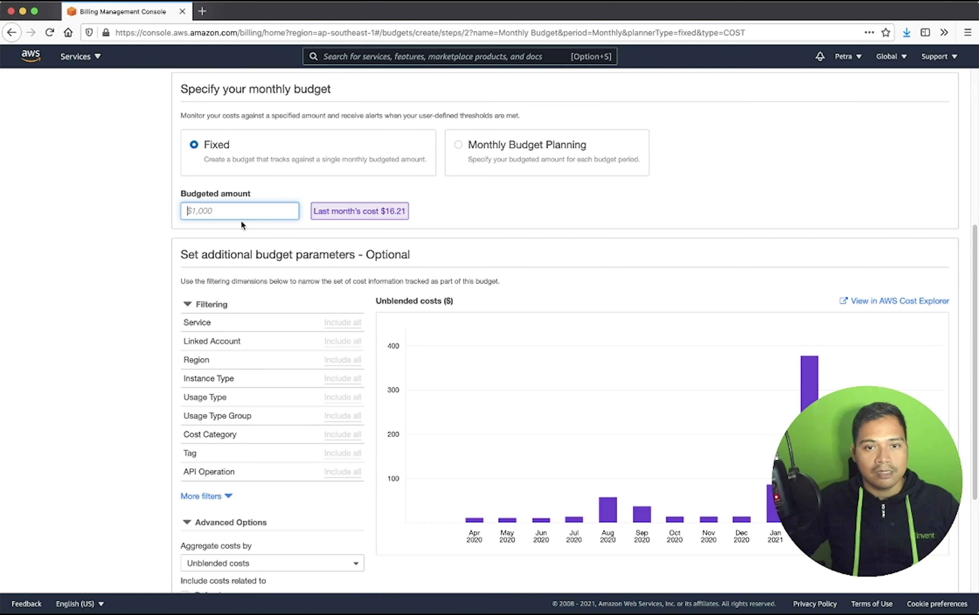
pyautogui.write('15')
pyautogui.click(291, 196)
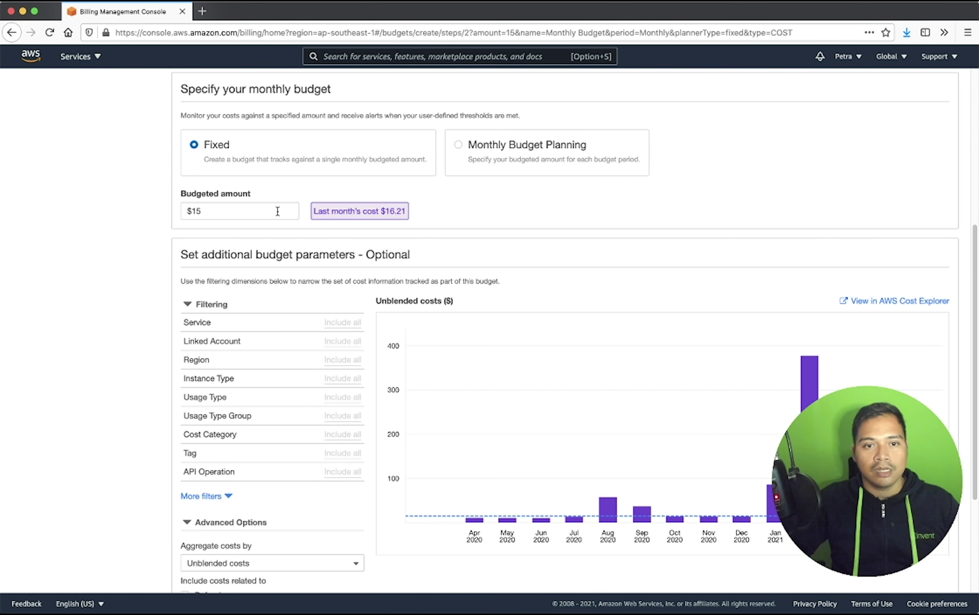
pyautogui.scroll(-3, 275, 212)
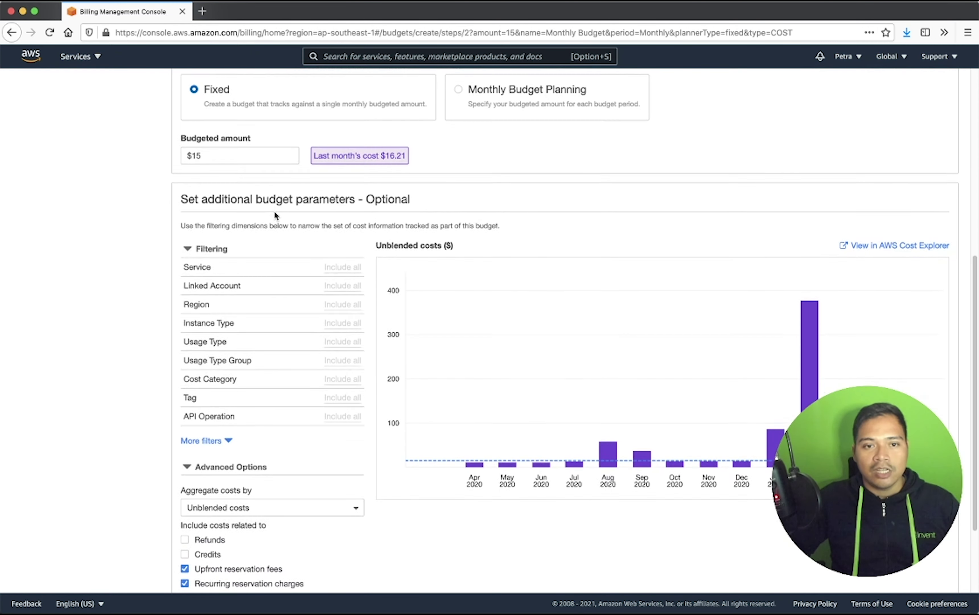
pyautogui.scroll(-2, 274, 212)
pyautogui.scroll(-1, 264, 215)
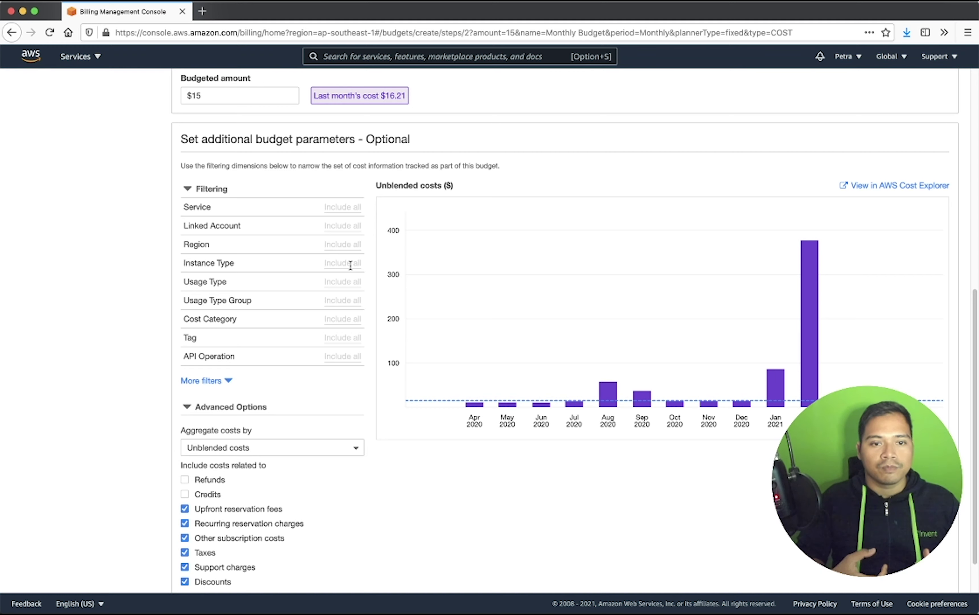
pyautogui.scroll(-2, 351, 265)
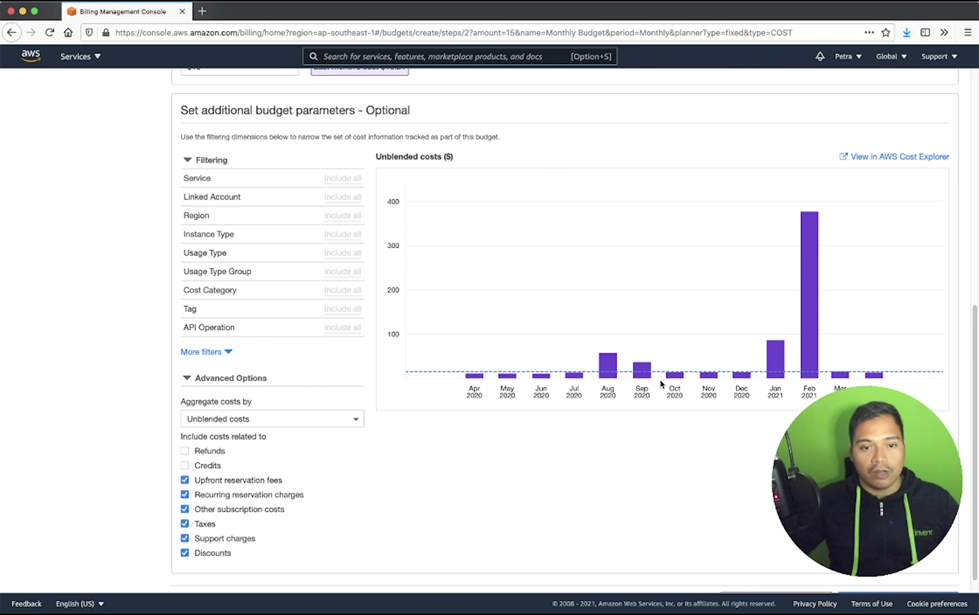
pyautogui.scroll(-1, 737, 462)
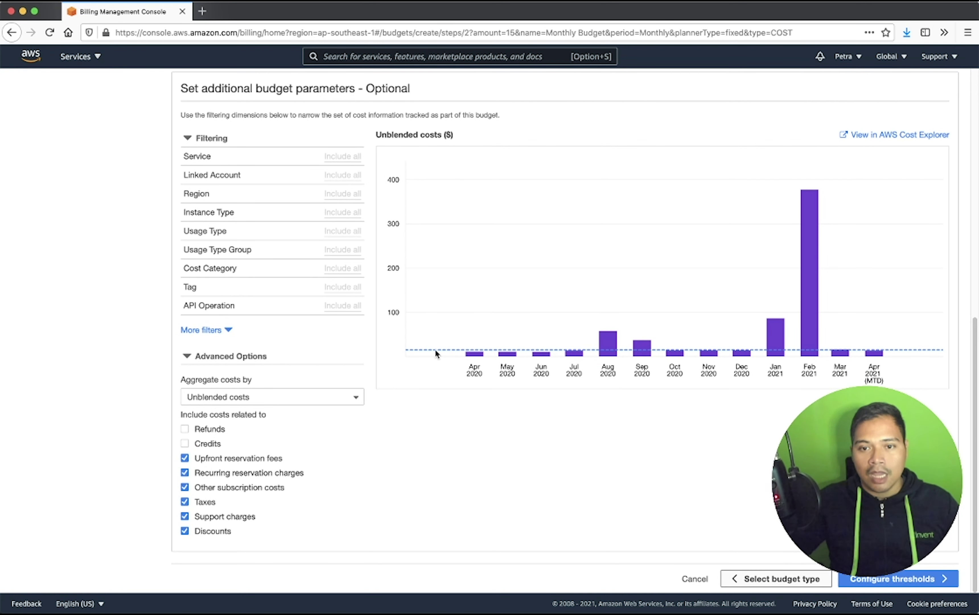
pyautogui.moveTo(880, 352)
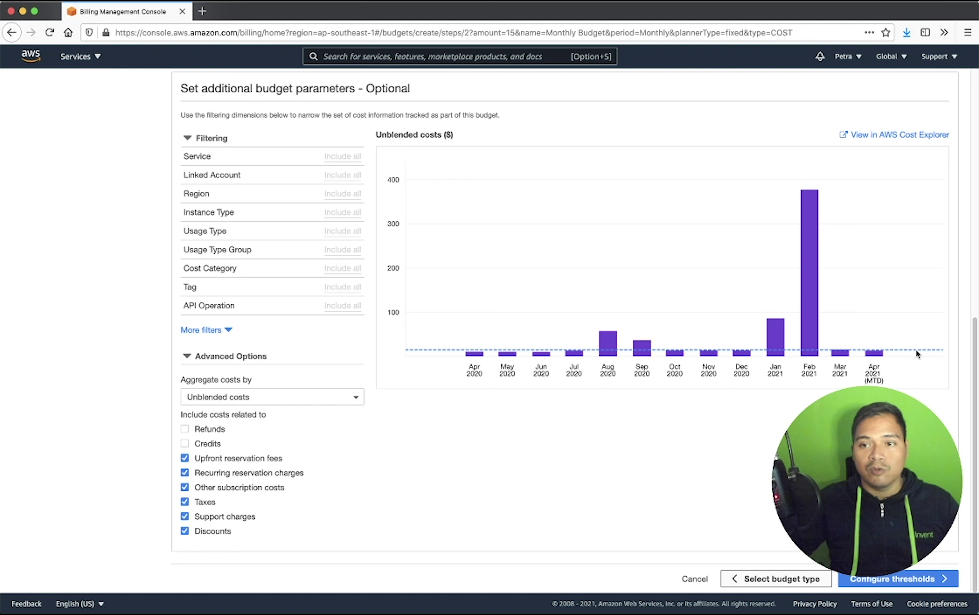
pyautogui.moveTo(808, 354)
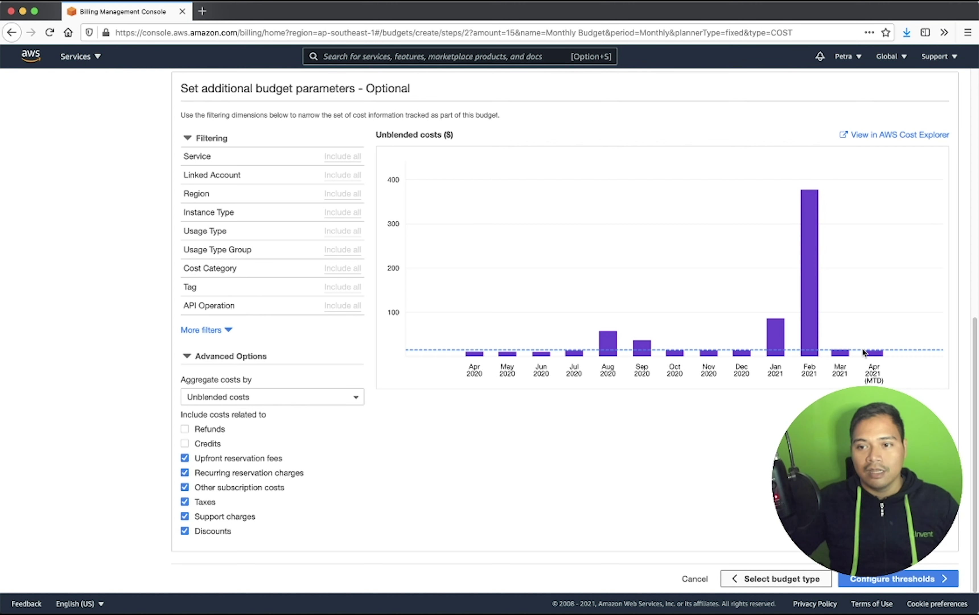
pyautogui.moveTo(482, 356)
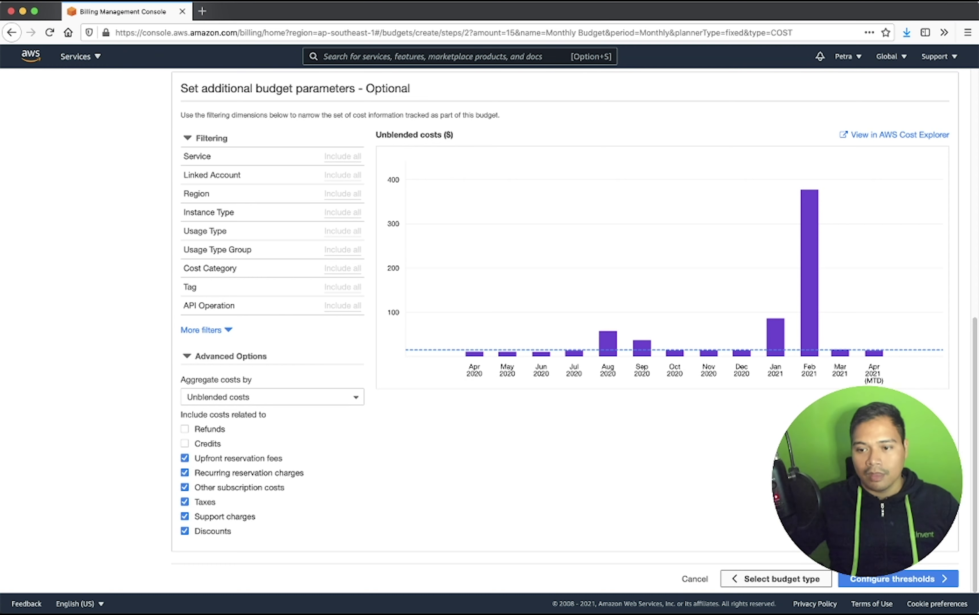
# - Go to Configure thresholds and highlight the default Actual cost threshold option
pyautogui.click(923, 582)
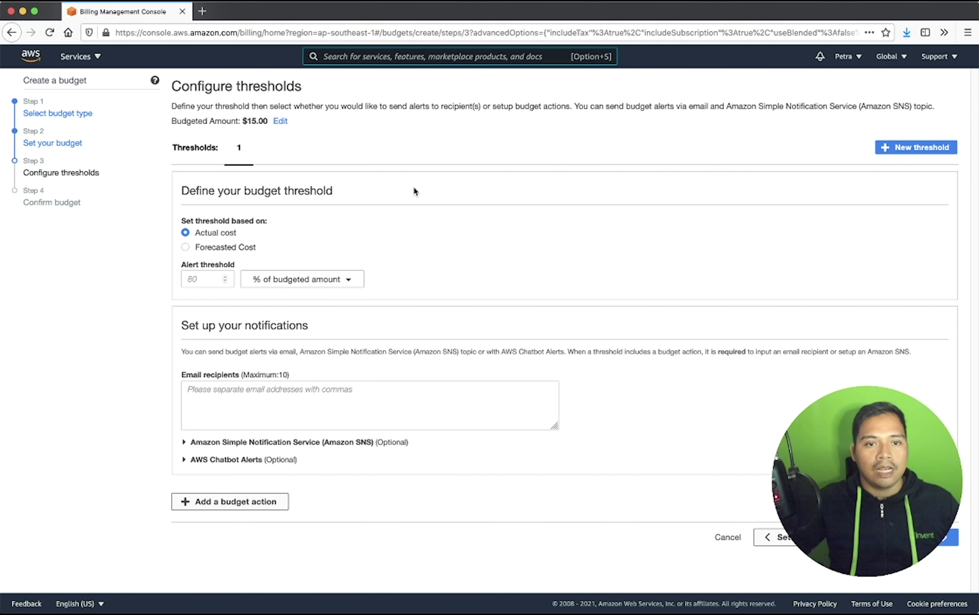
pyautogui.tripleClick(213, 219)
pyautogui.click(258, 236)
pyautogui.tripleClick(232, 234)
pyautogui.click(247, 238)
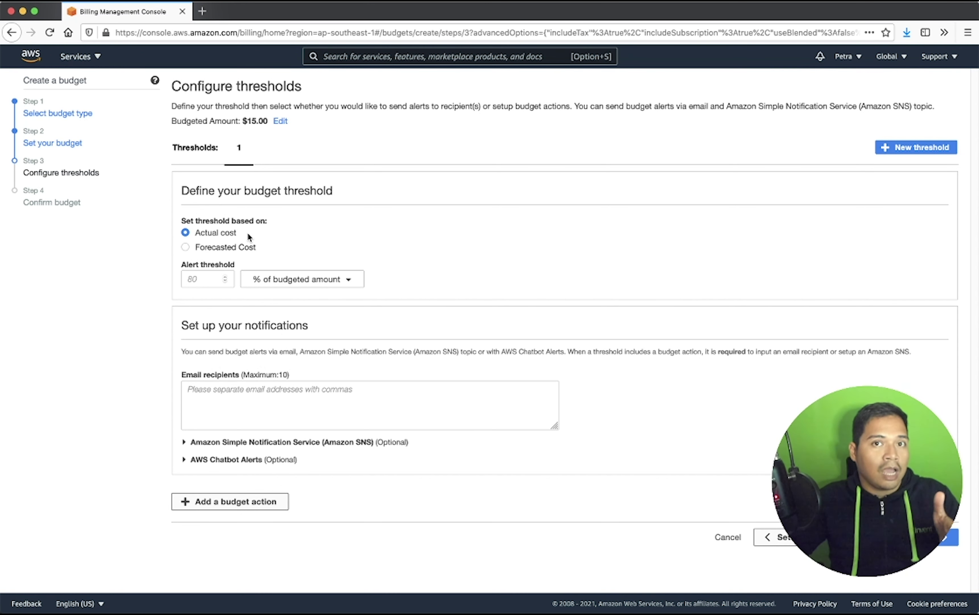
# - Base the alert on Forecasted cost with a 100% threshold, then focus Email recipients
pyautogui.click(240, 247)
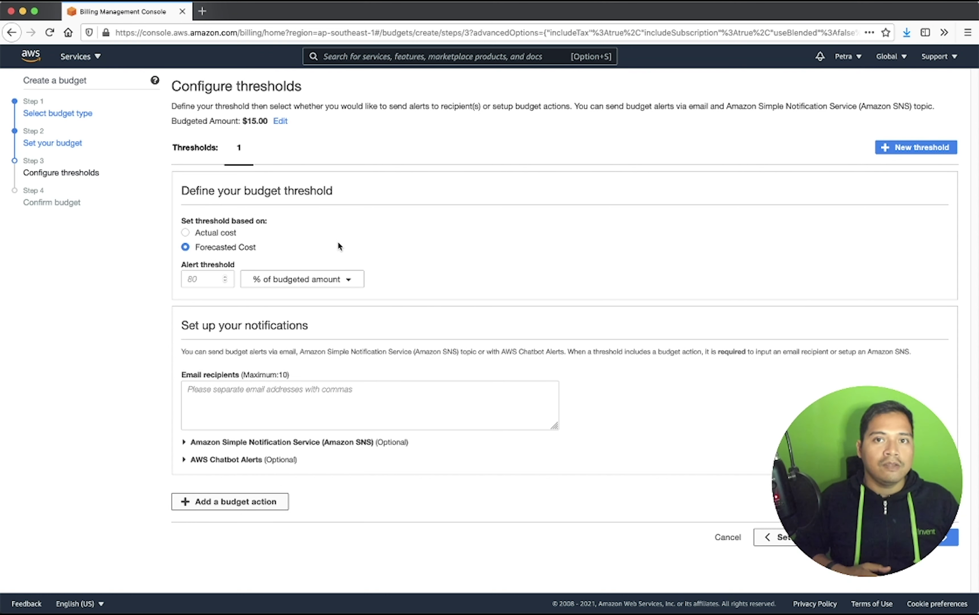
pyautogui.click(216, 276)
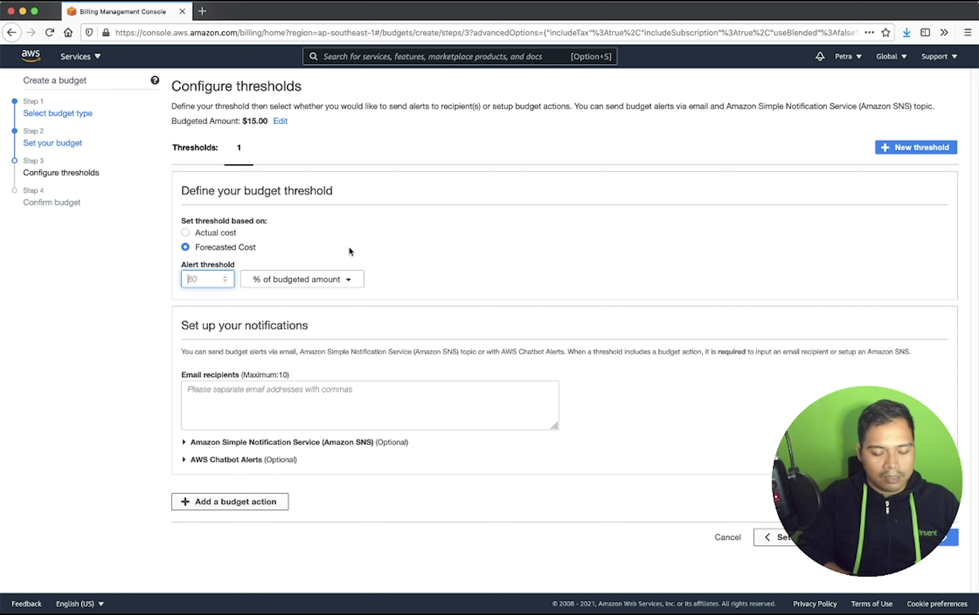
pyautogui.write('100')
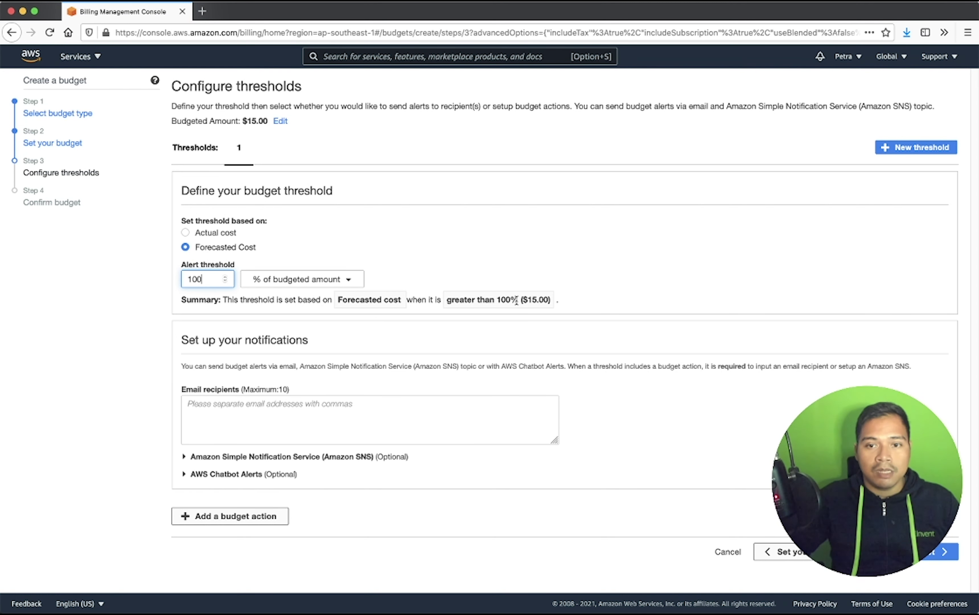
pyautogui.click(473, 351)
pyautogui.click(340, 411)
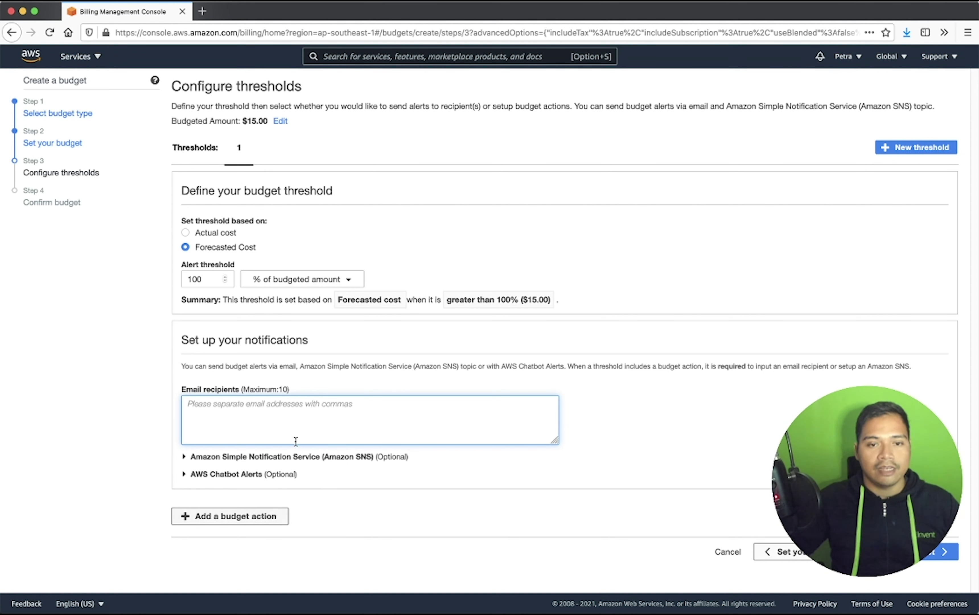
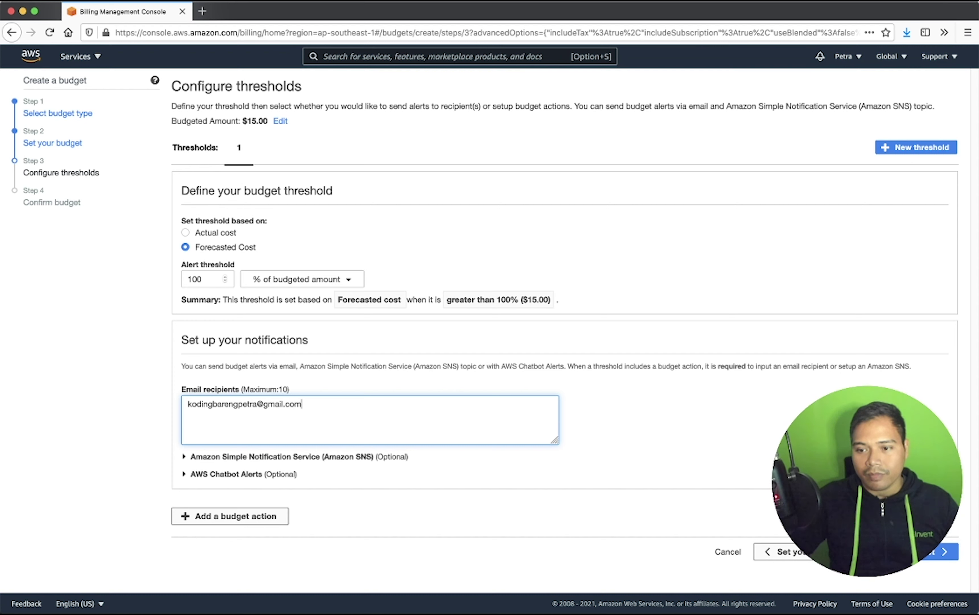
# - Enter the recipient's email address and continue to the Confirm budget review
pyautogui.click(943, 552)
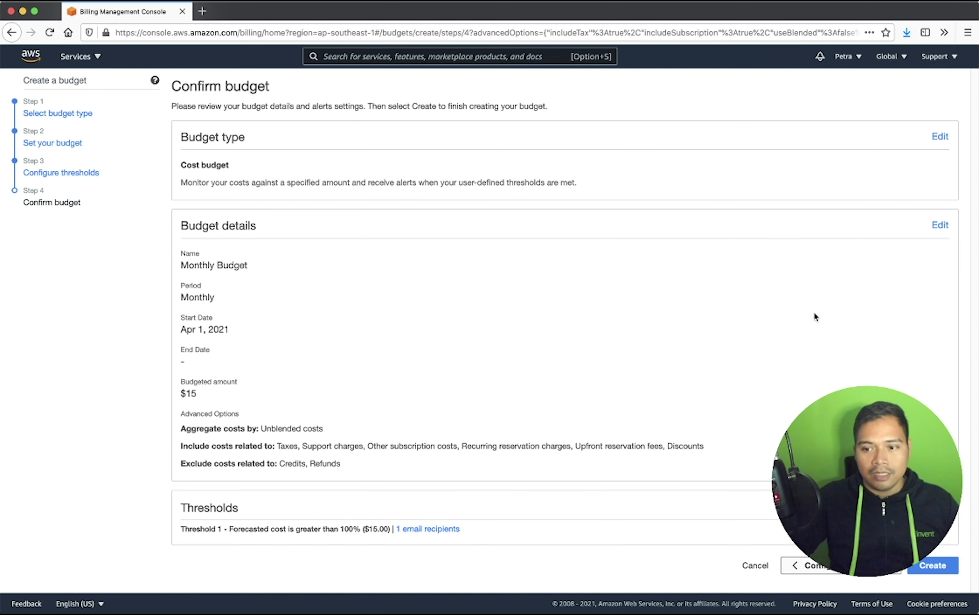
# - Create the Monthly Budget from the Confirm budget page
pyautogui.click(943, 568)
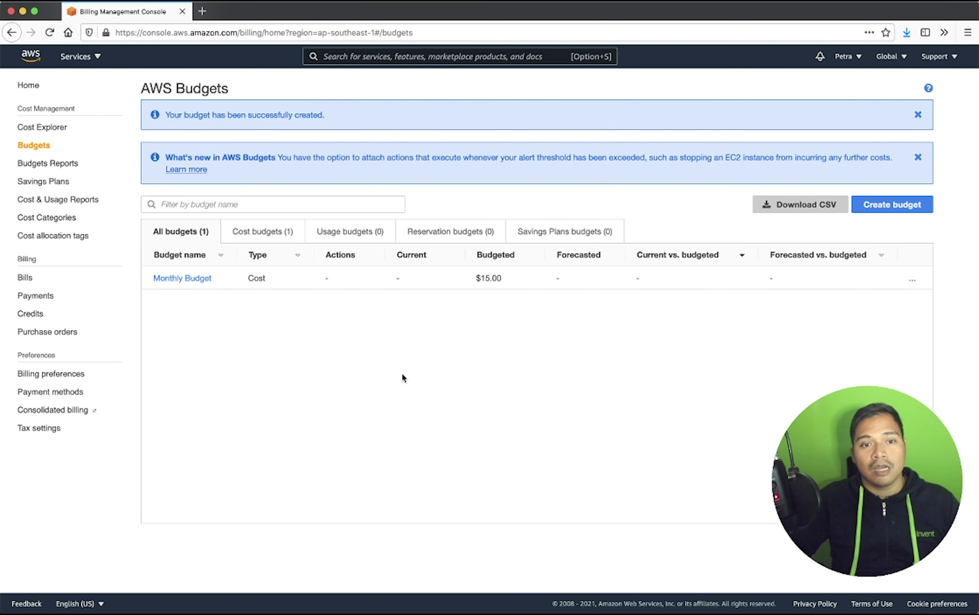
# - Open Monthly Budget's details, highlighting the Threshold 1 exceeded warning and reviewing its history
pyautogui.click(177, 279)
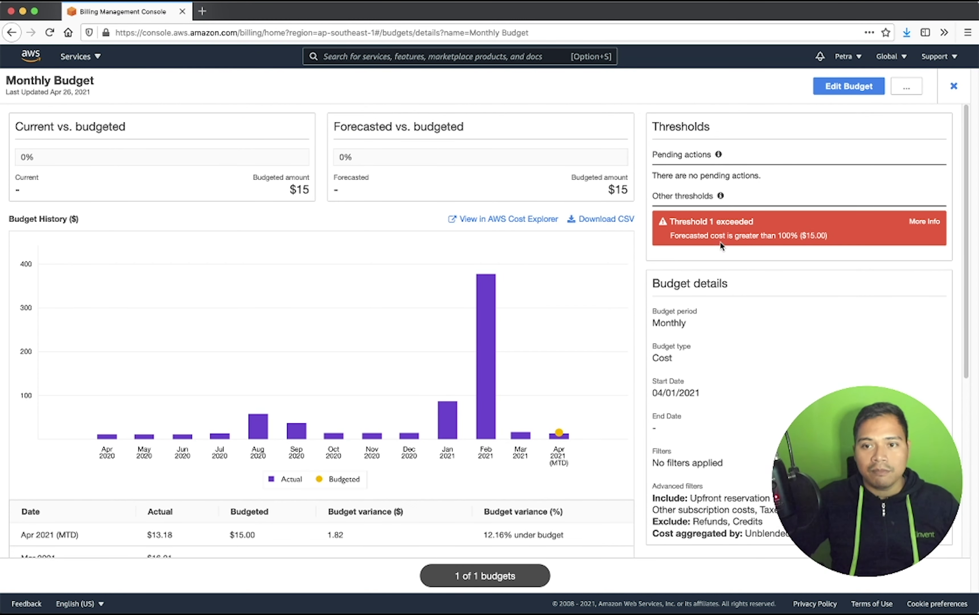
pyautogui.moveTo(672, 224); pyautogui.dragTo(932, 240)
pyautogui.click(930, 235)
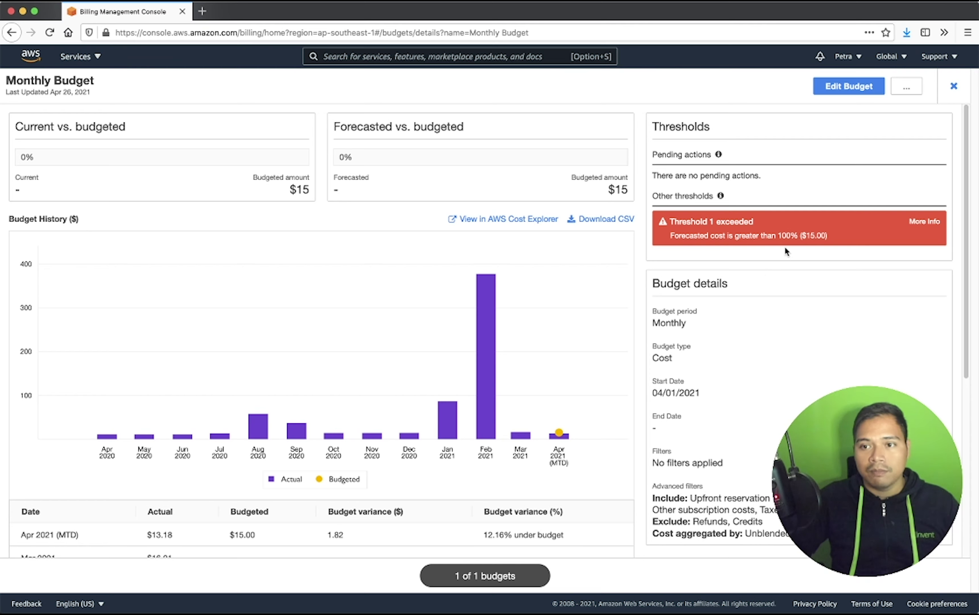
pyautogui.scroll(-3, 844, 358)
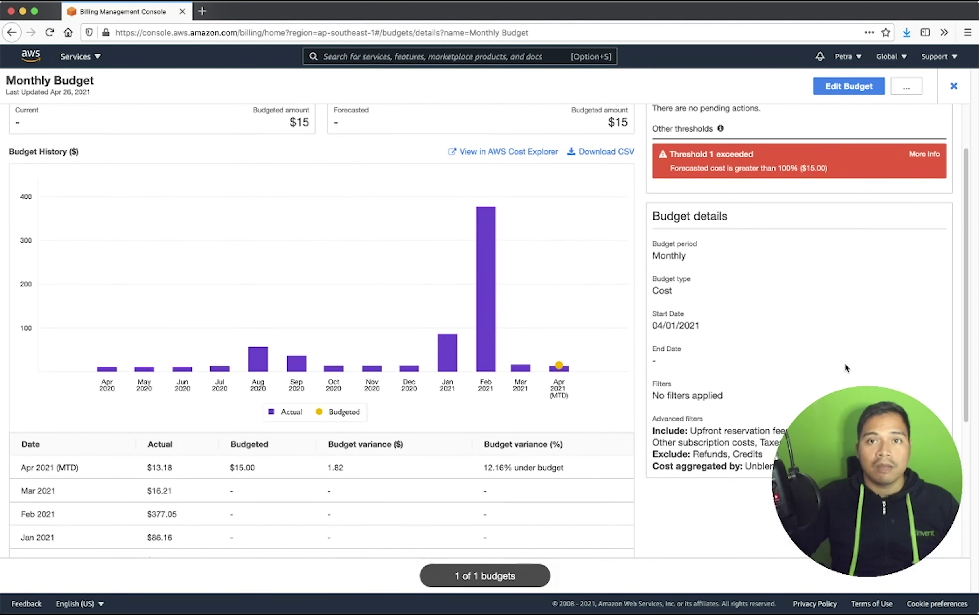
pyautogui.scroll(-8, 845, 372)
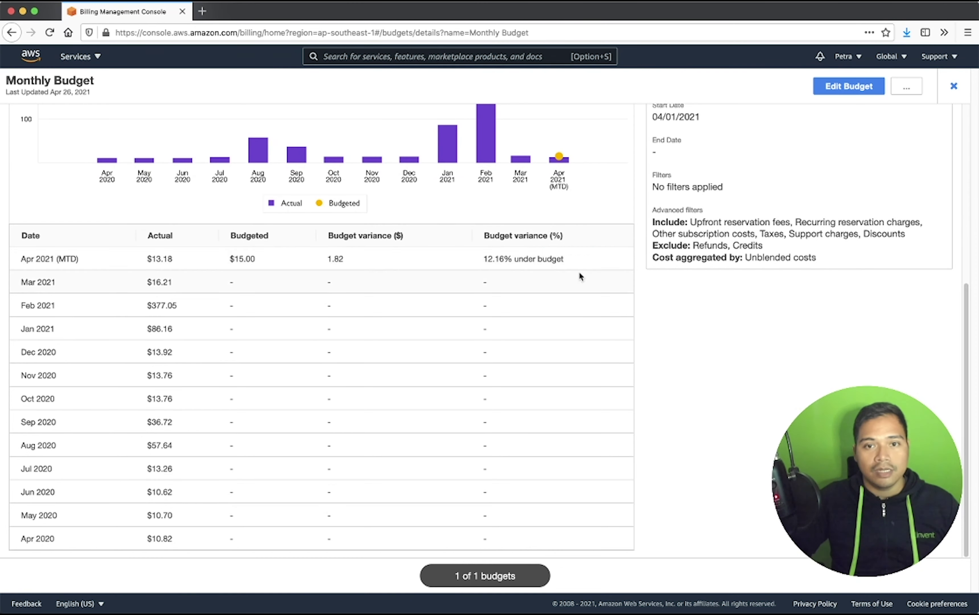
pyautogui.scroll(10, 579, 273)
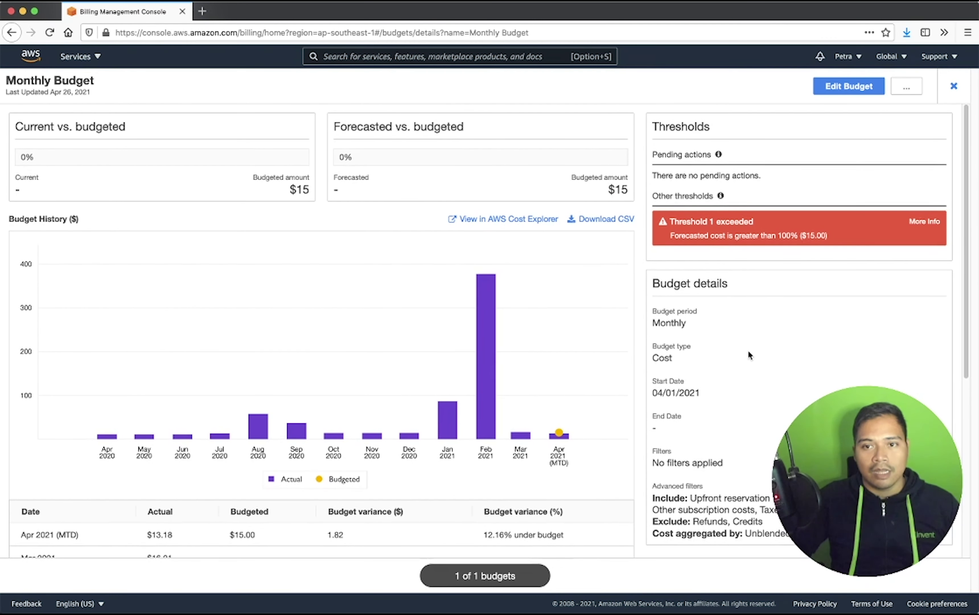
# - In Gmail, check the alert's $15.00 budgeted amount and open the AWS Budgets dashboard
pyautogui.press('super+grave')
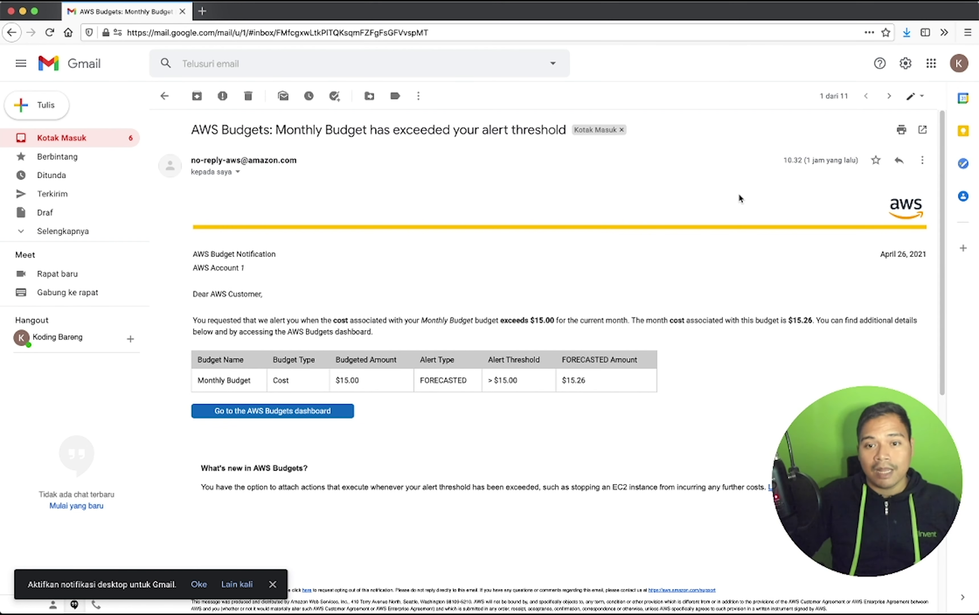
pyautogui.doubleClick(347, 380)
pyautogui.click(381, 383)
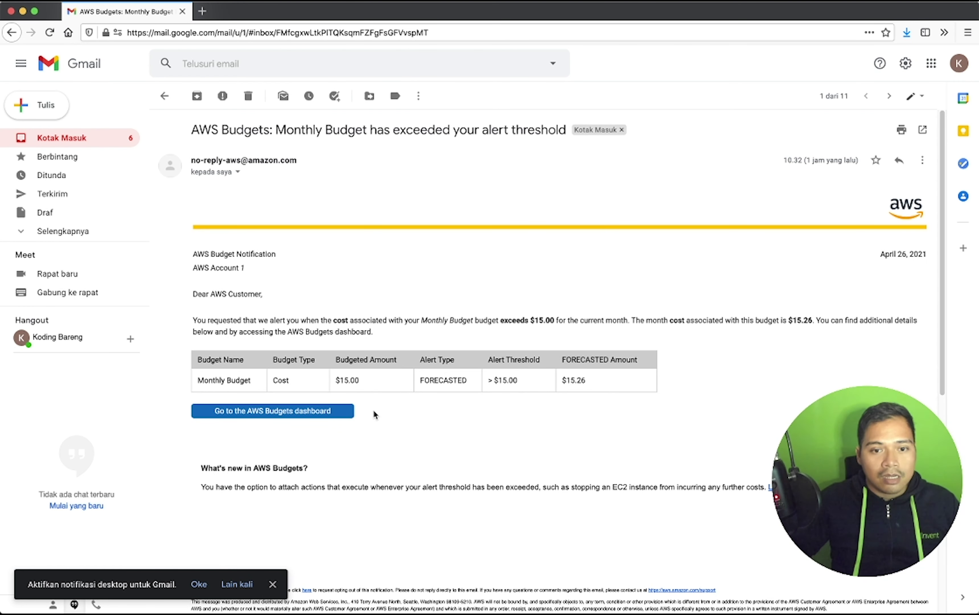
pyautogui.click(319, 414)
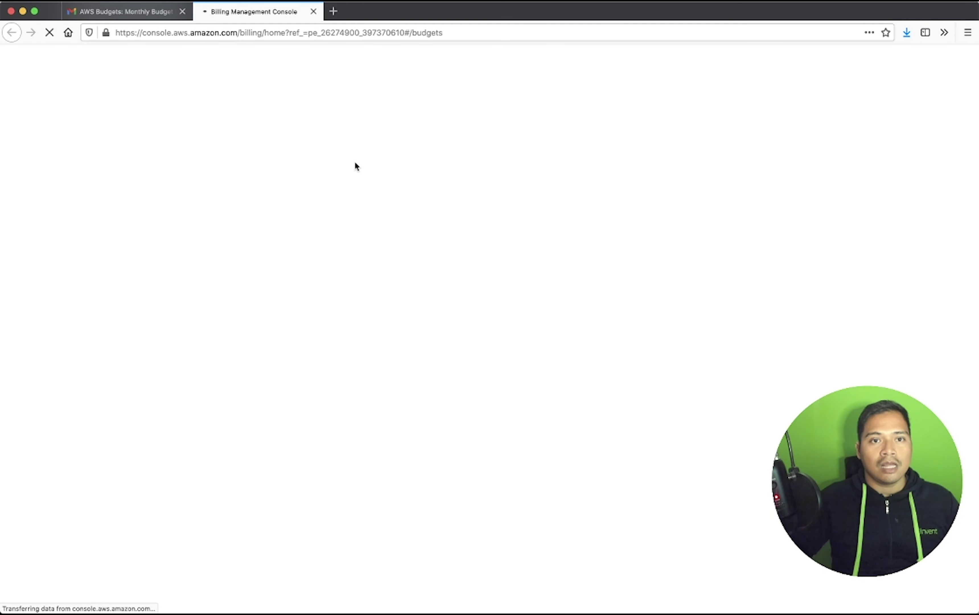